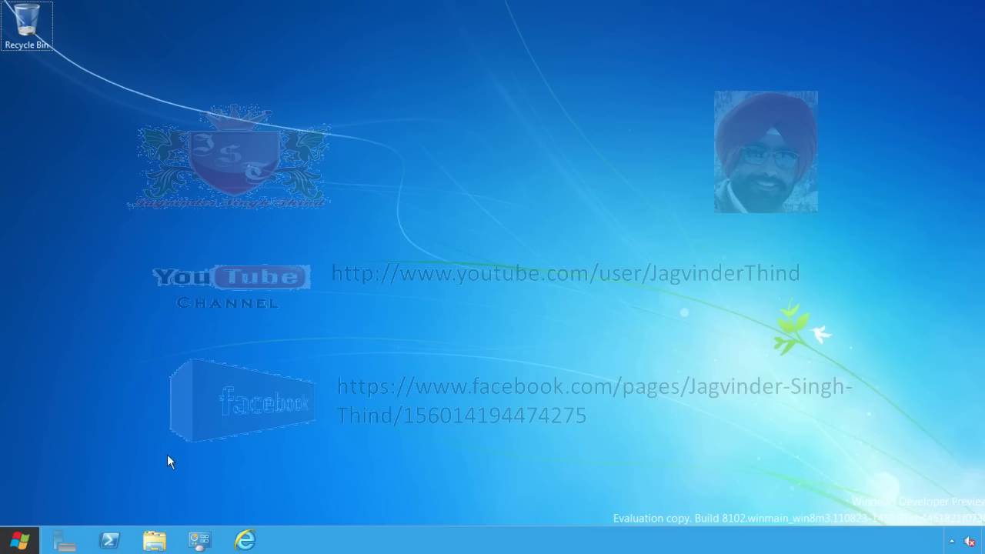
# Step: Launch Server Manager from the taskbar icon
pyautogui.click(65, 543)
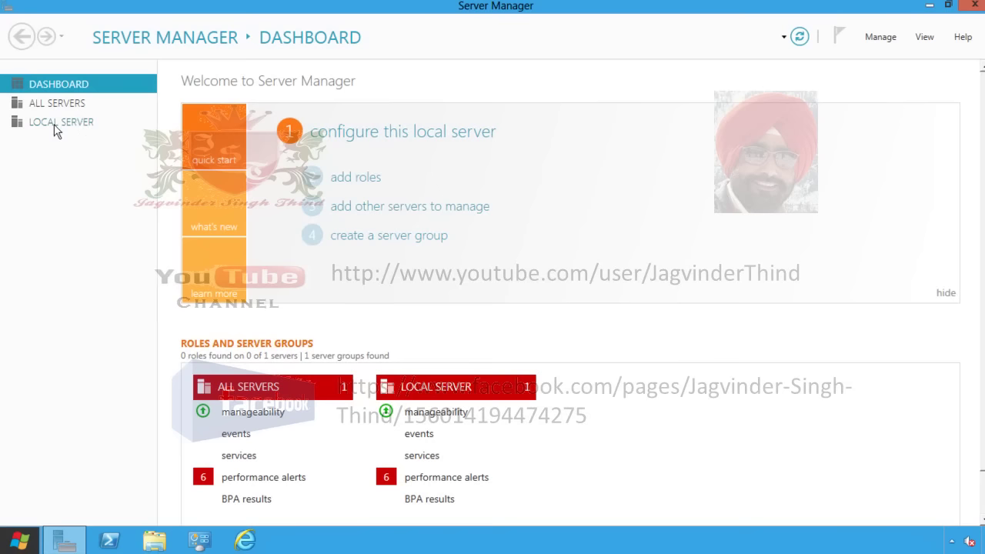
# Step: Show the Local Server page and bring up its Computer name settings in System Properties
pyautogui.click(75, 125)
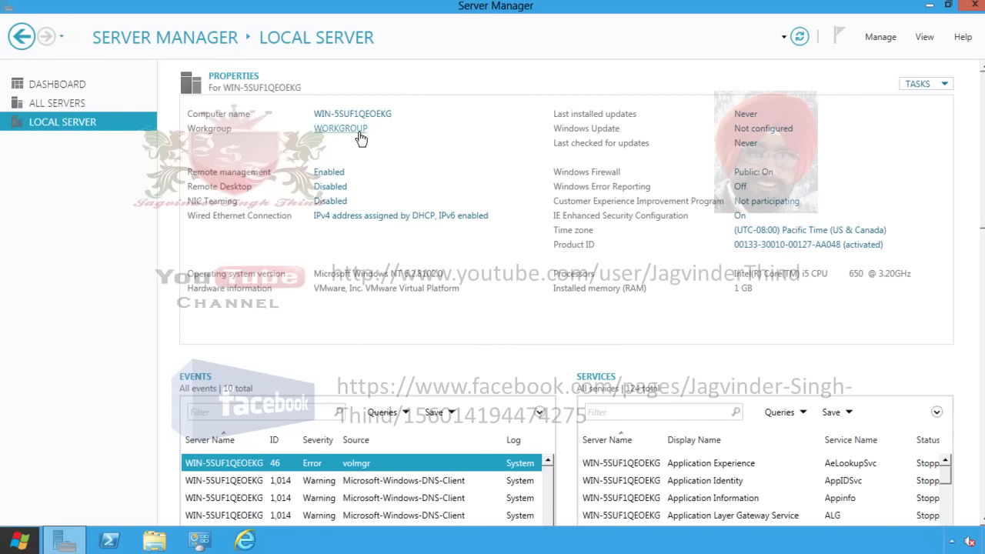
pyautogui.click(375, 116)
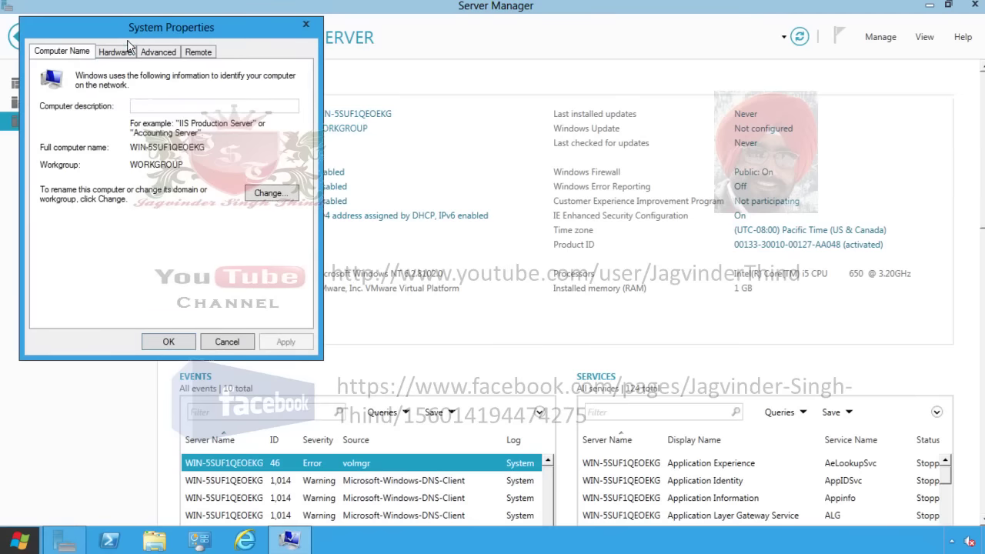
# Step: Change the computer name to Server1Dc1, close System Properties, and choose Restart Later
pyautogui.moveTo(143, 27); pyautogui.dragTo(286, 57)
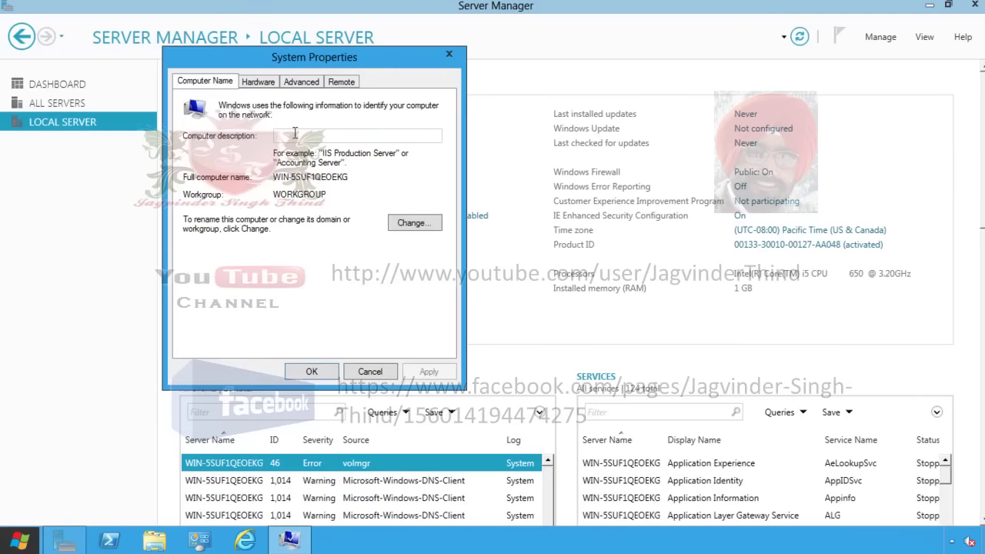
pyautogui.click(412, 223)
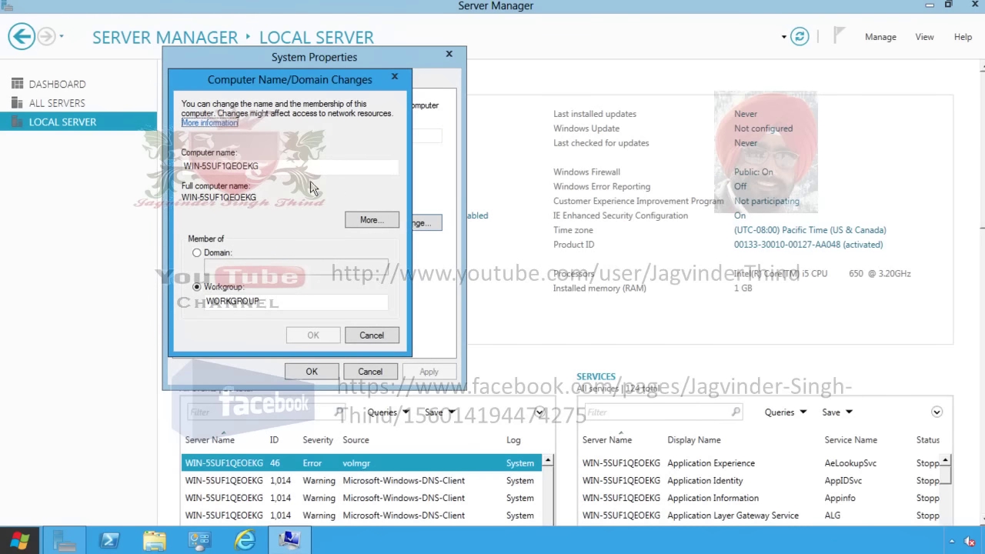
pyautogui.moveTo(268, 165); pyautogui.dragTo(102, 163)
pyautogui.write('S')
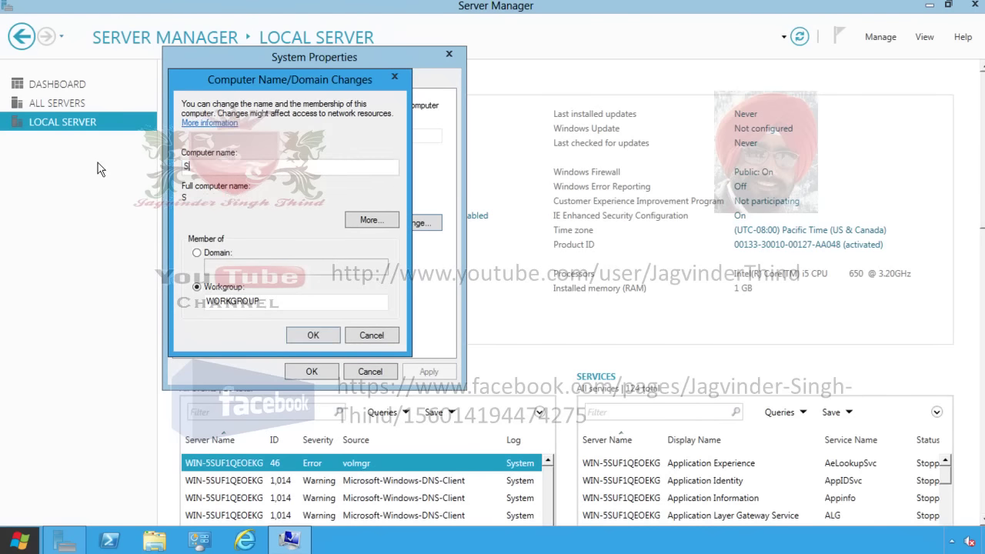
pyautogui.write('erver1Dc1')
pyautogui.click(313, 336)
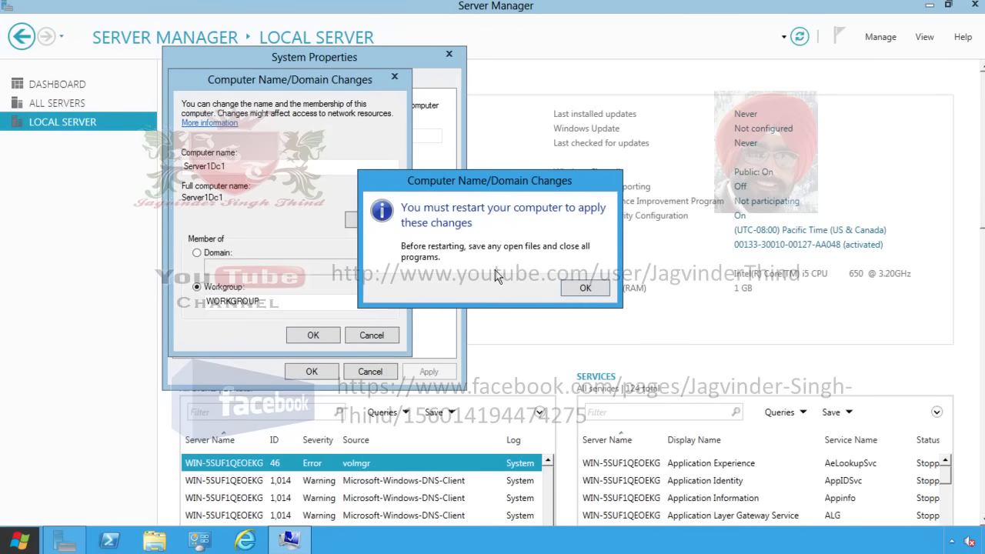
pyautogui.click(582, 288)
pyautogui.click(310, 372)
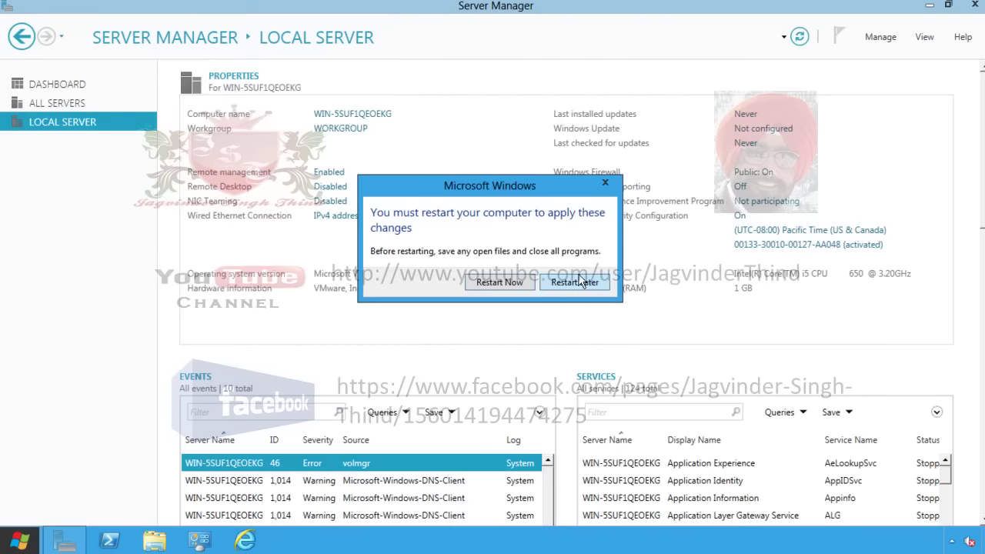
pyautogui.click(580, 286)
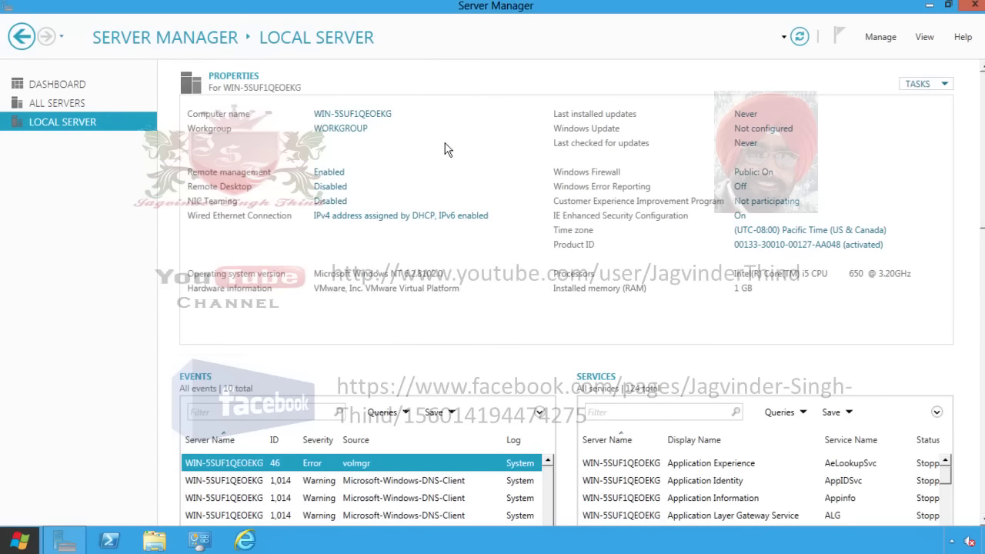
# Step: Check the Wired Ethernet Connection's DHCP address details, then bring up its properties
pyautogui.click(388, 219)
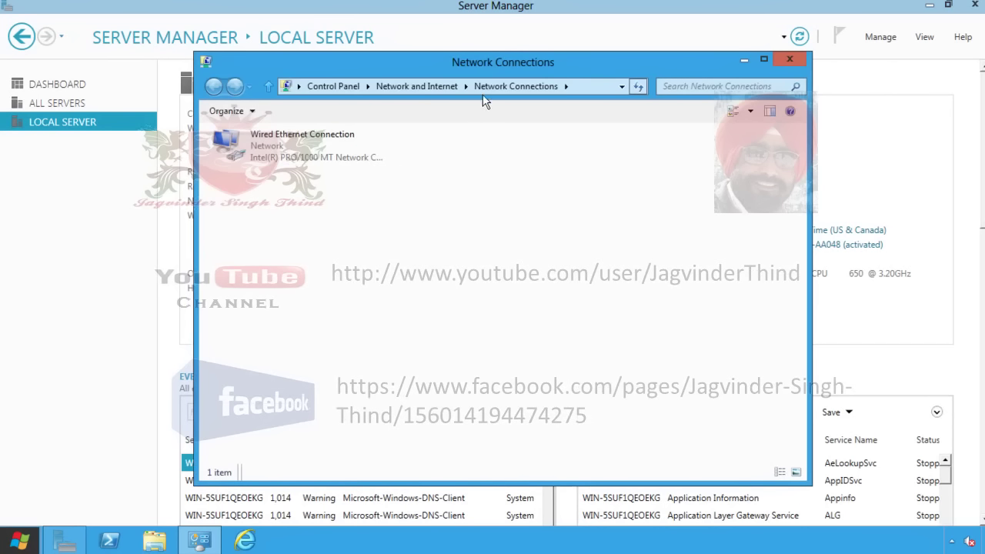
pyautogui.doubleClick(284, 161)
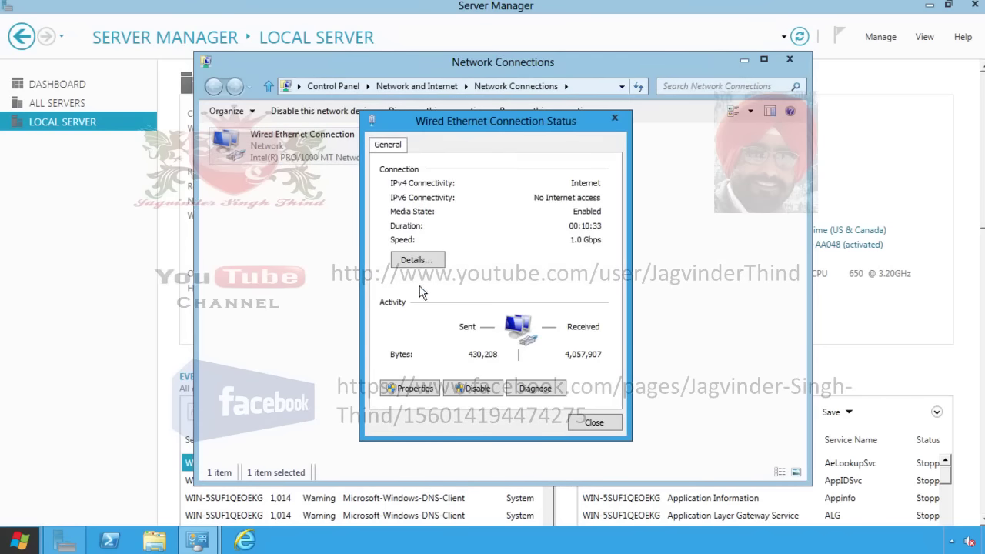
pyautogui.click(415, 262)
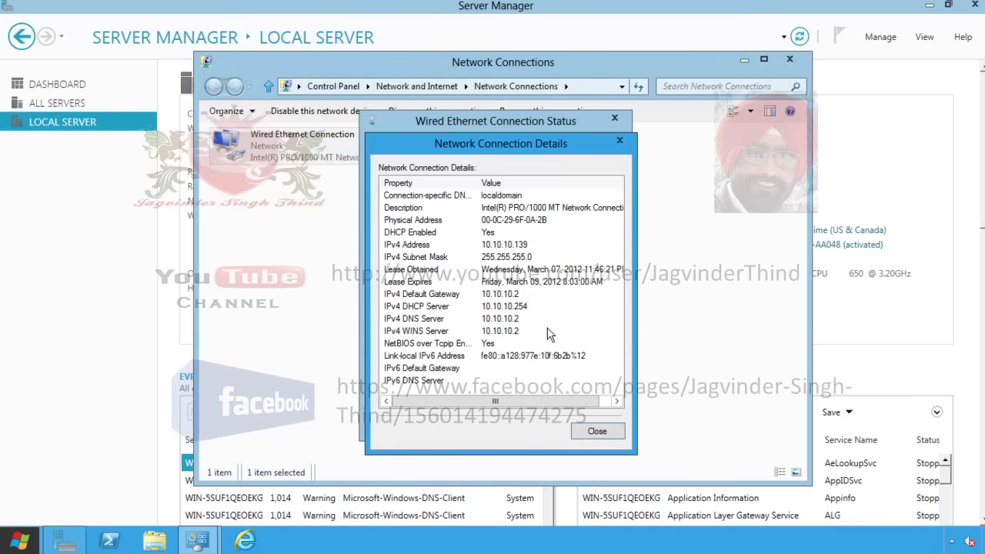
pyautogui.click(598, 432)
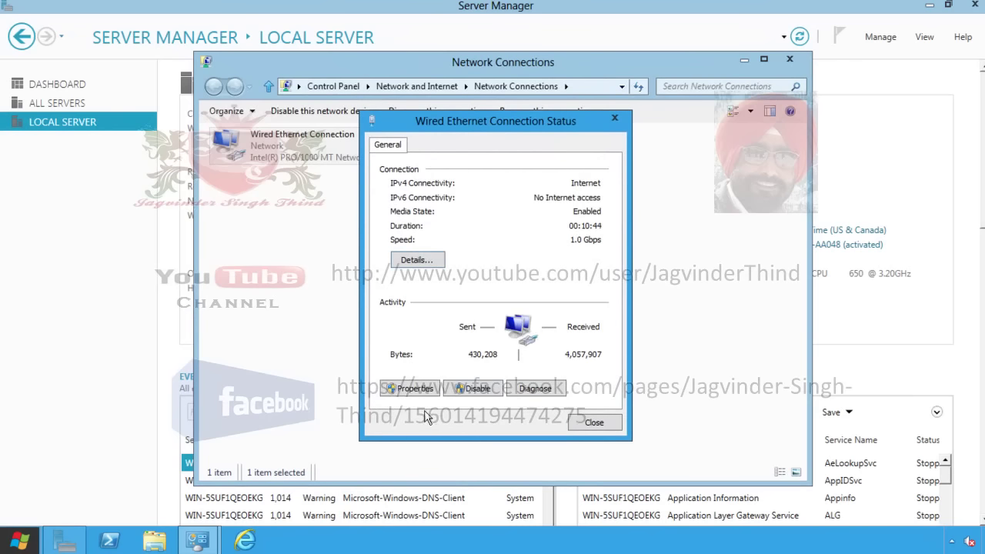
pyautogui.click(415, 389)
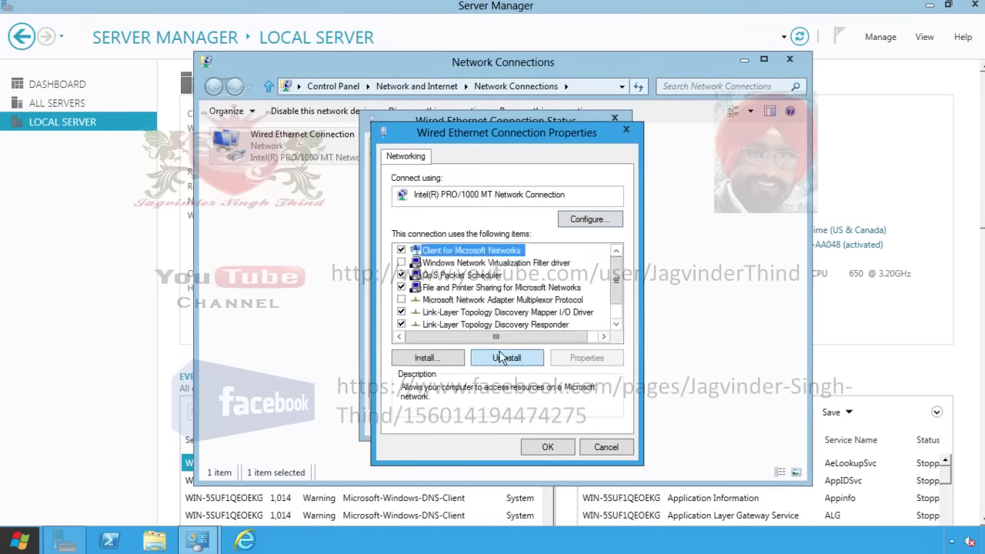
# Step: Give IPv4 static address 10.10.10.5, mask 255.255.255.0, DNS 127.0.0.1, and apply
pyautogui.scroll(-1, 535, 323)
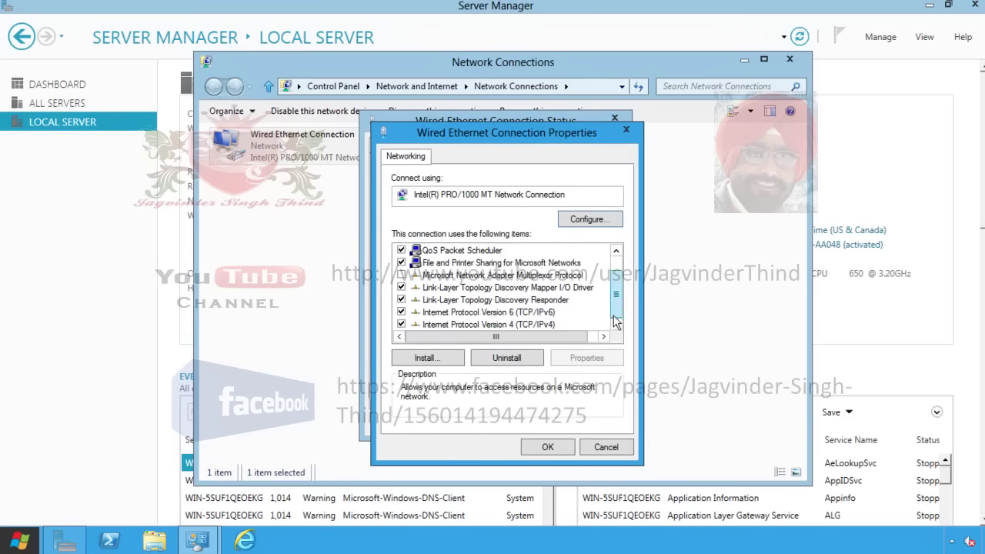
pyautogui.click(497, 325)
pyautogui.doubleClick(497, 325)
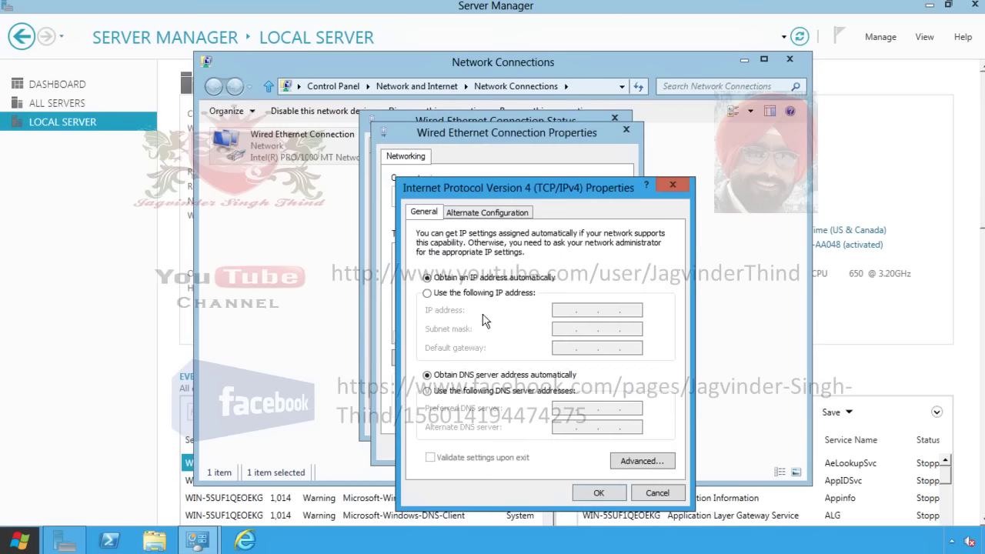
pyautogui.click(466, 294)
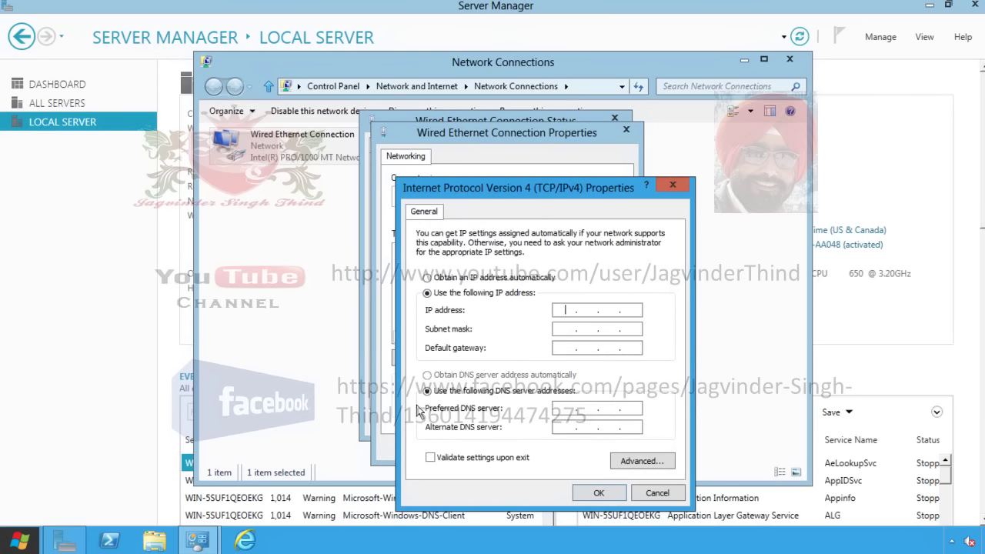
pyautogui.write('10.10.10.5')
pyautogui.press('Tab')
pyautogui.write('255.255.255')
pyautogui.press('Tab')
pyautogui.press('Tab')
pyautogui.press('Tab')
pyautogui.write('127 . 0 . 0 . 1')
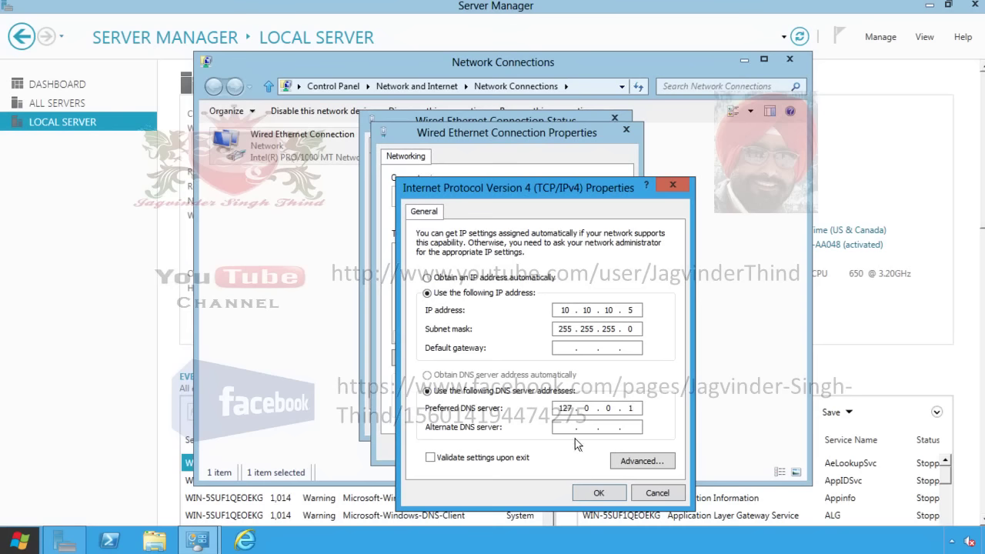
pyautogui.click(594, 496)
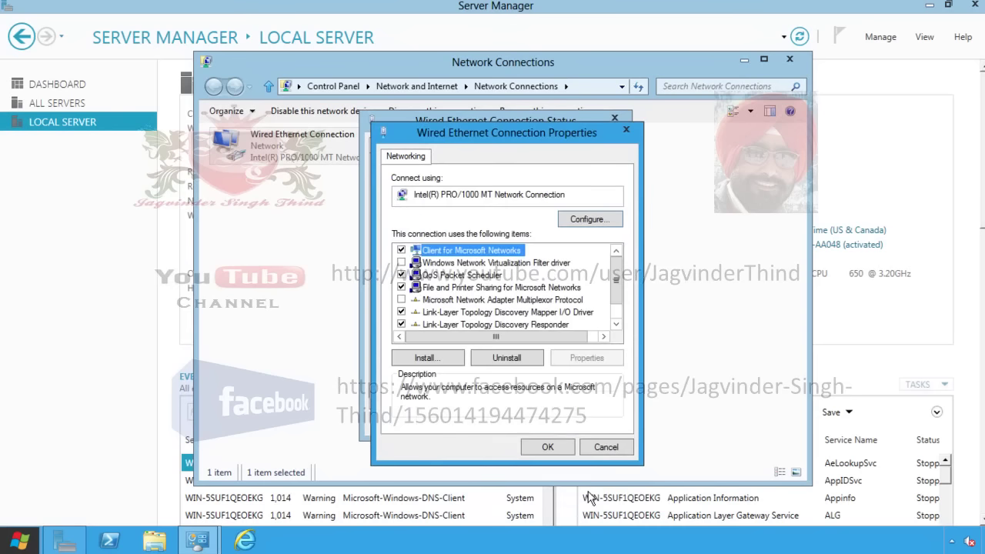
pyautogui.click(549, 447)
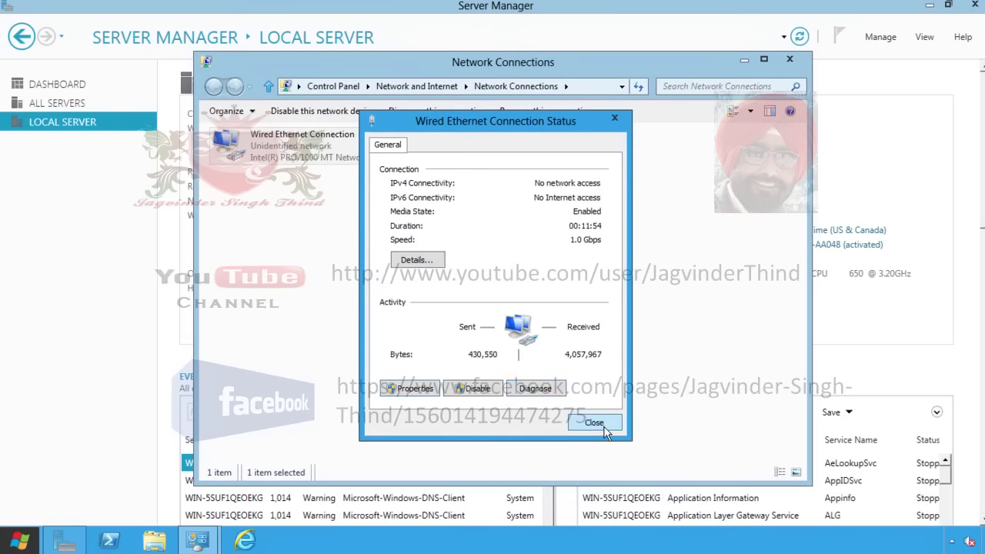
# Step: Confirm the details report IPv4 10.10.10.5, then close the details, status and Network Connections windows
pyautogui.click(420, 262)
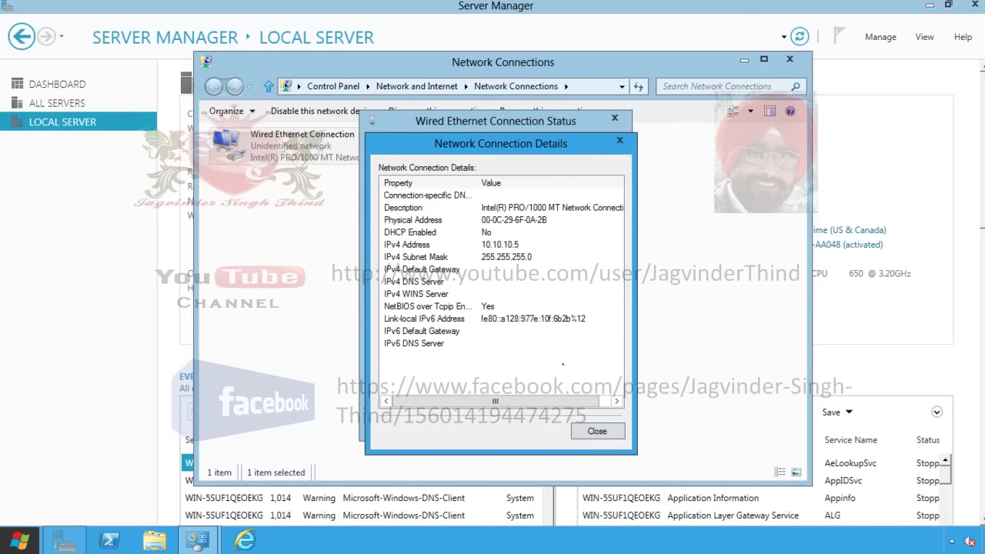
pyautogui.click(593, 431)
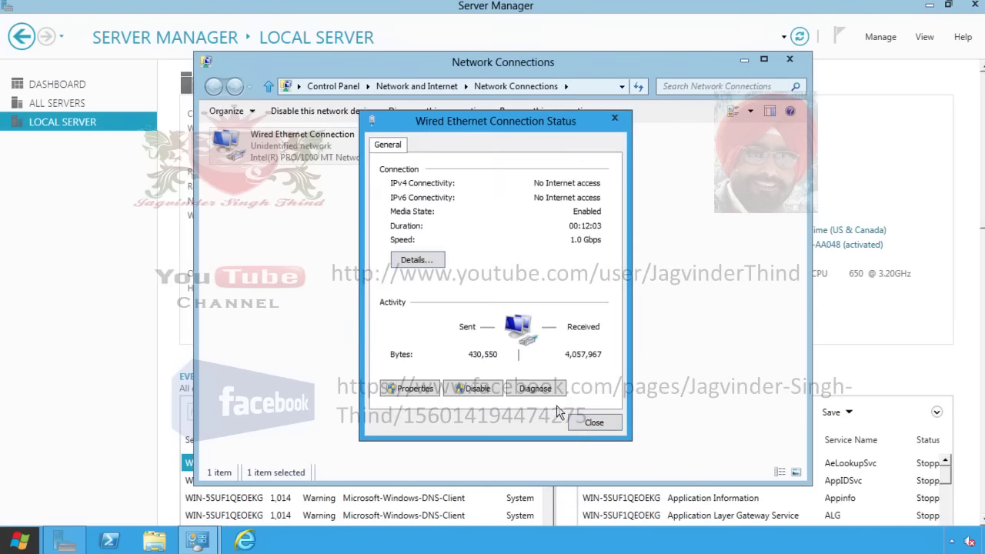
pyautogui.click(592, 422)
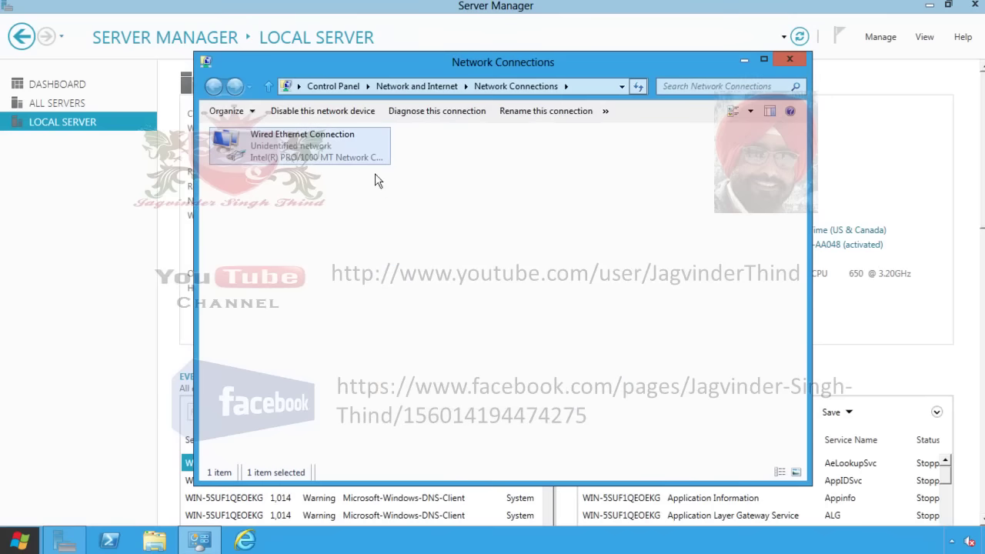
pyautogui.click(788, 60)
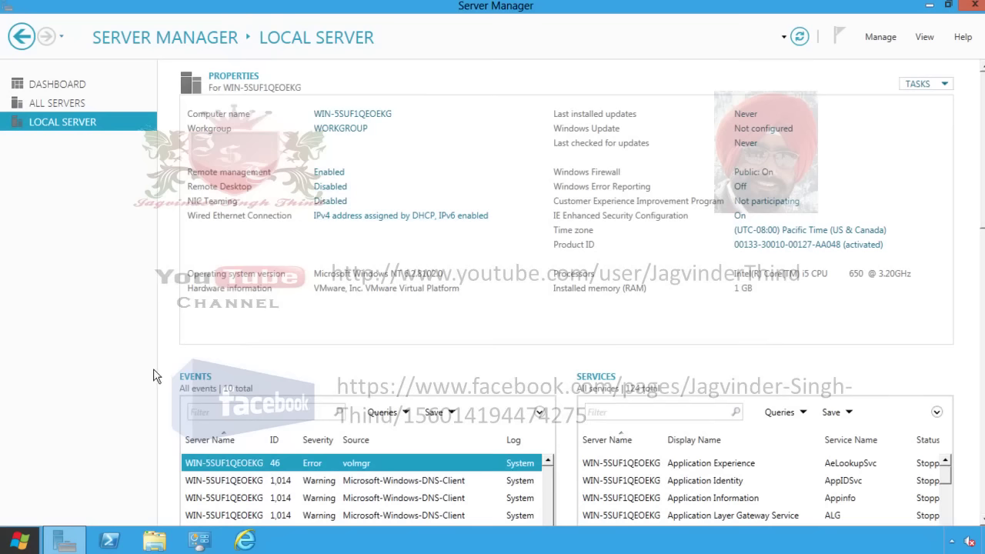
# Step: Restart the server from the Settings charm, giving Other (Planned) as the reason
pyautogui.moveTo(11, 540)
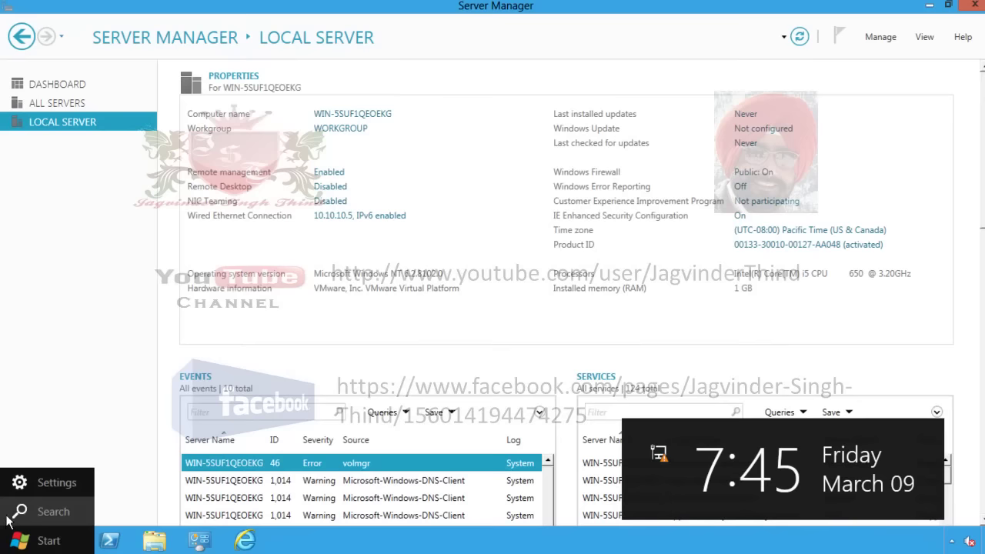
pyautogui.click(46, 484)
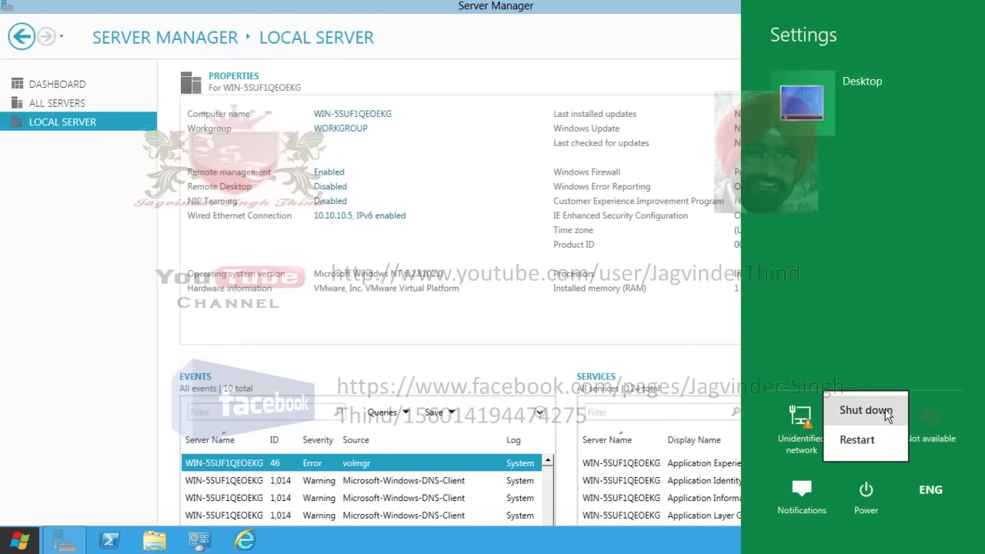
pyautogui.click(872, 440)
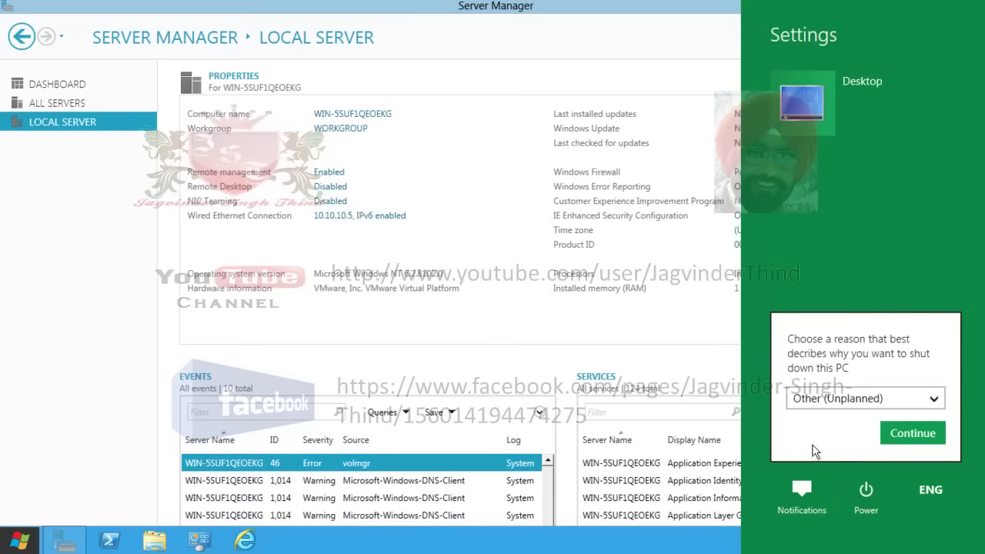
pyautogui.click(931, 400)
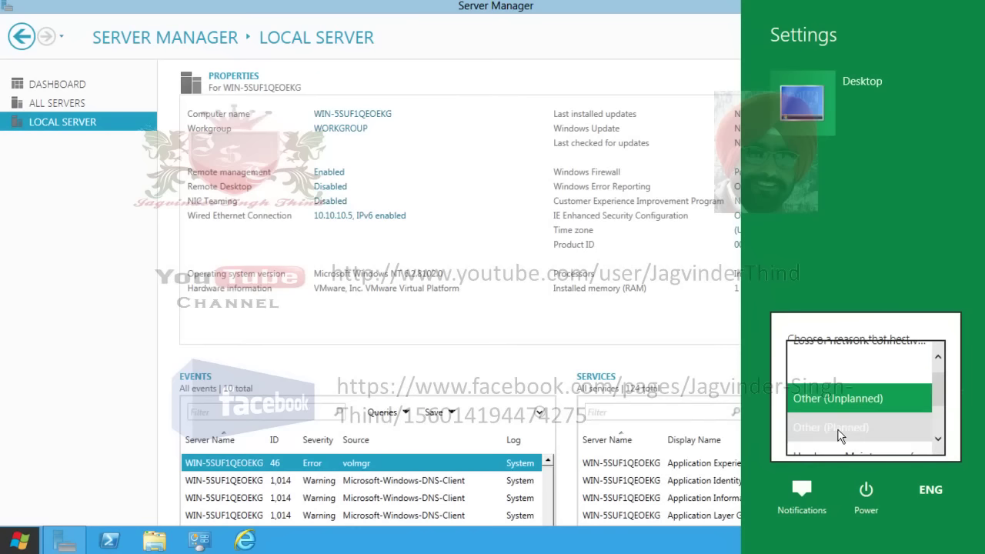
pyautogui.click(837, 428)
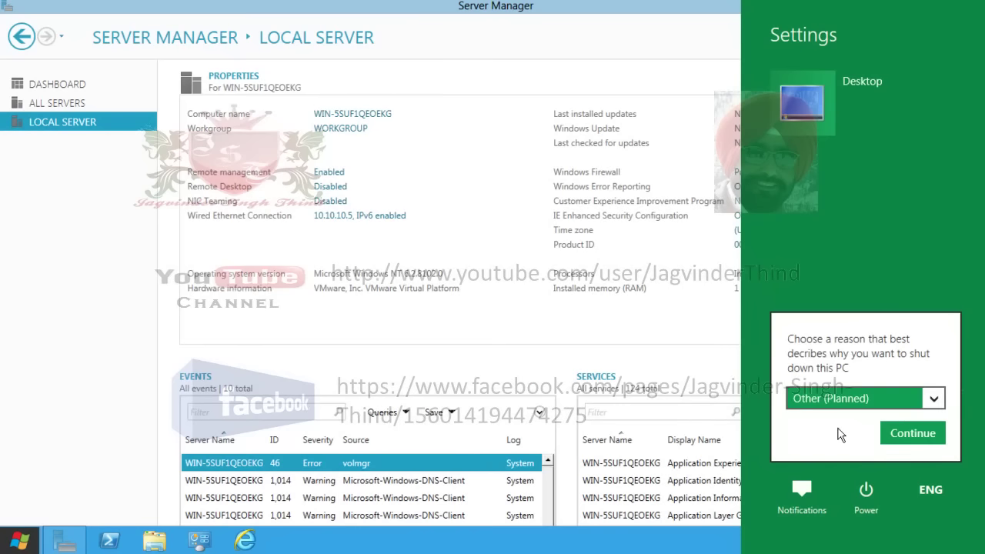
pyautogui.click(900, 438)
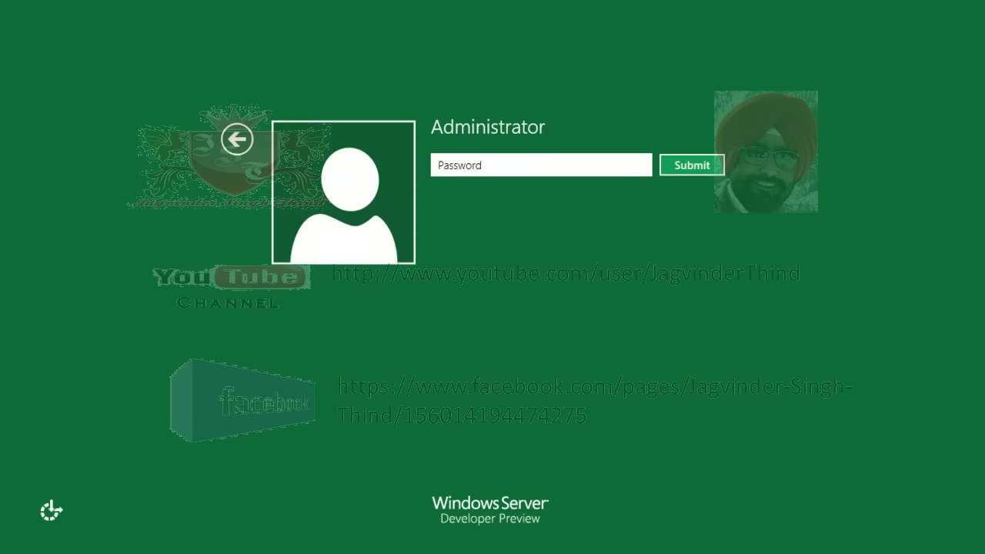
# Step: Sign in with the Administrator password and view Local Server showing the name Server1Dc1
pyautogui.write('P@ssw0rd')
pyautogui.press('Return')
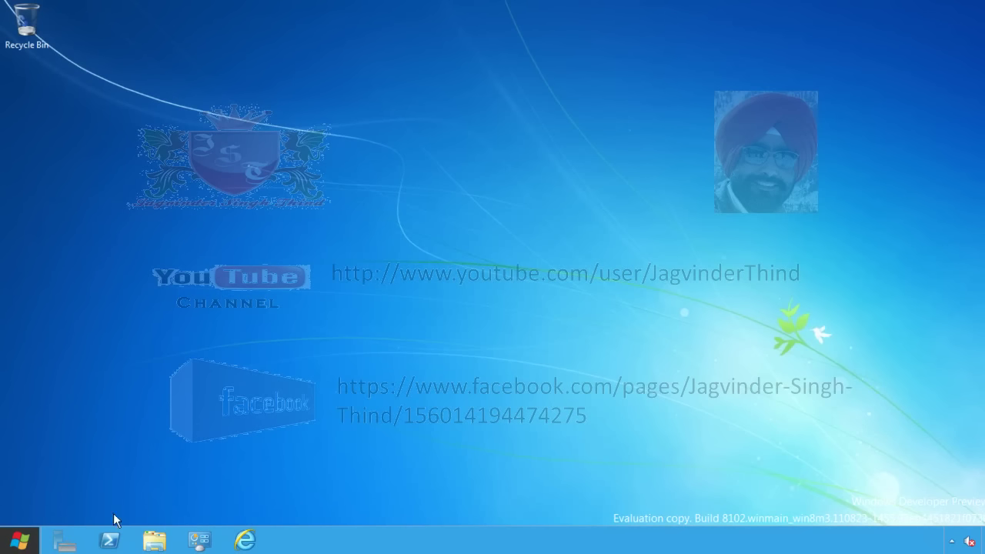
pyautogui.click(114, 541)
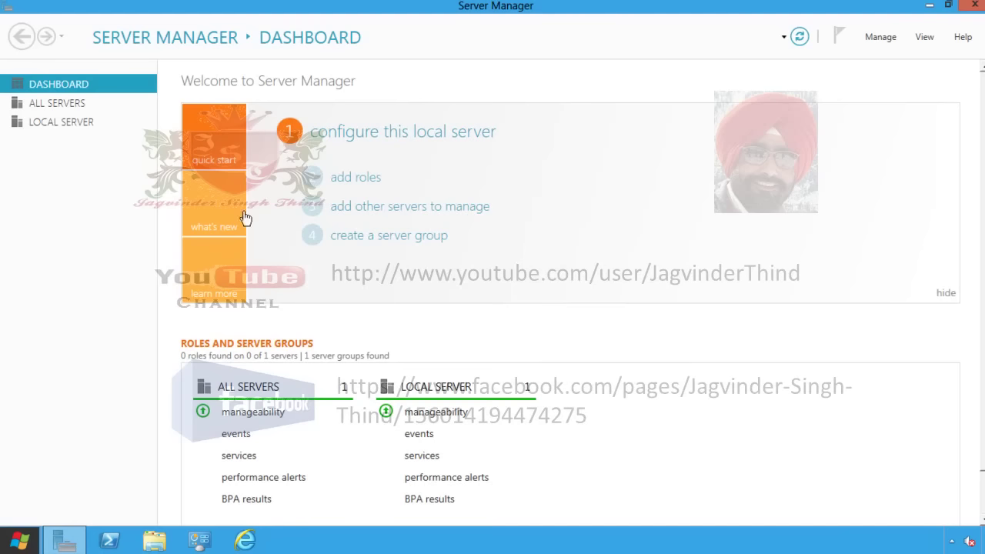
pyautogui.click(50, 124)
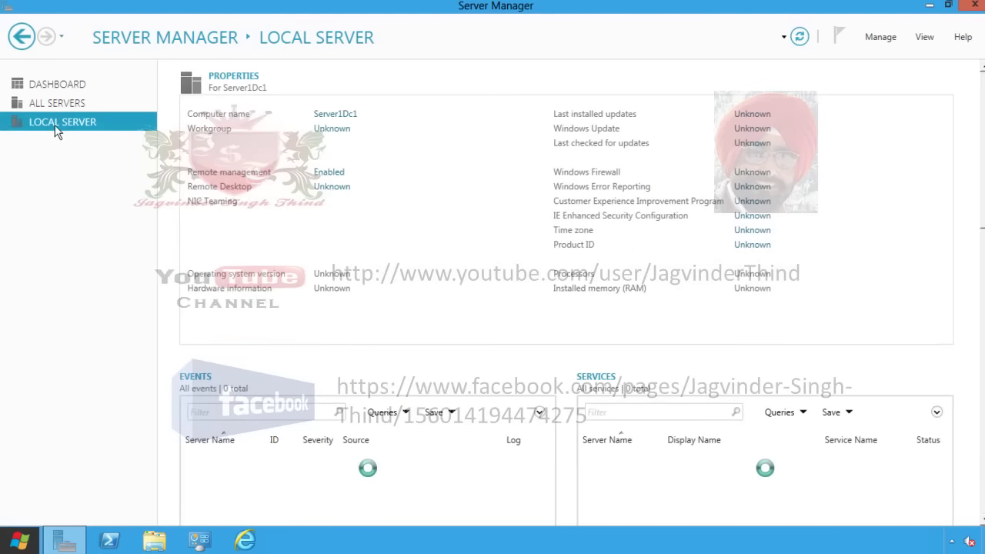